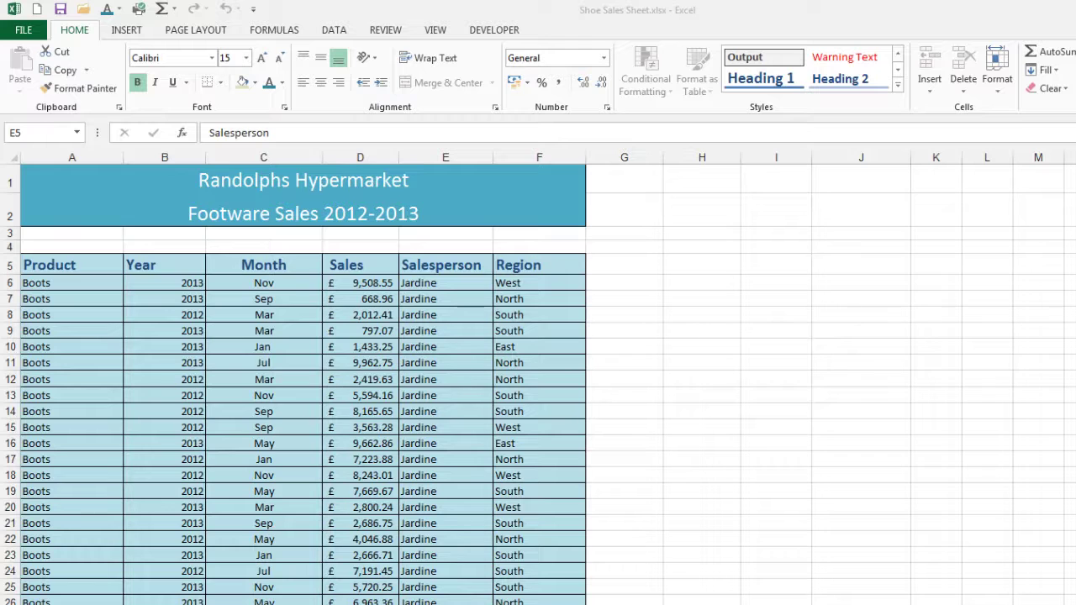
Start a new PivotTable using the sales data range A5:F145 on the Sales Figures sheet as its source
left_click(127, 31)
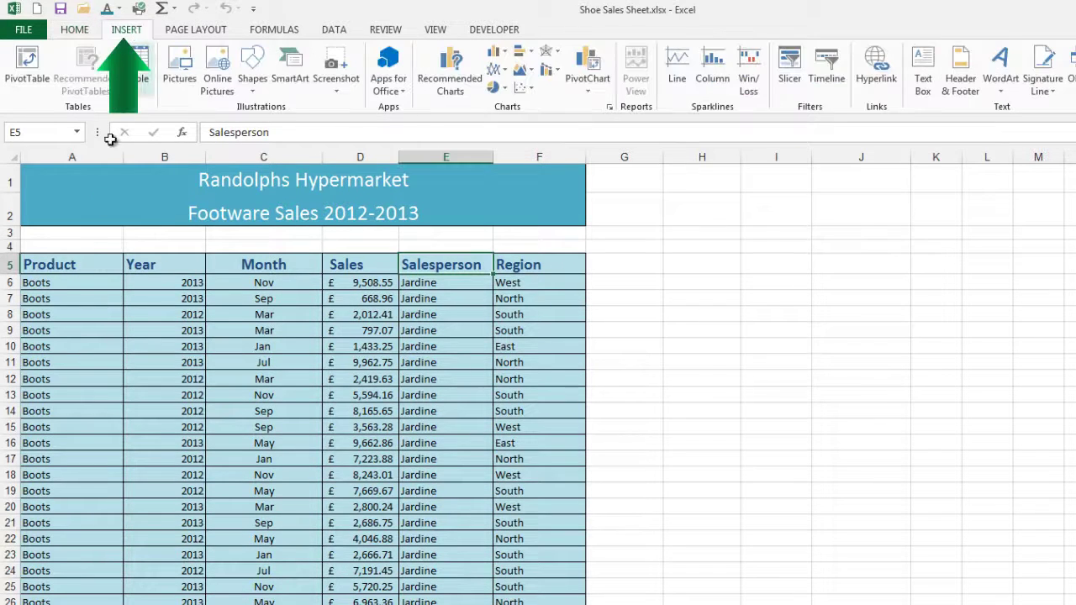
left_click(28, 68)
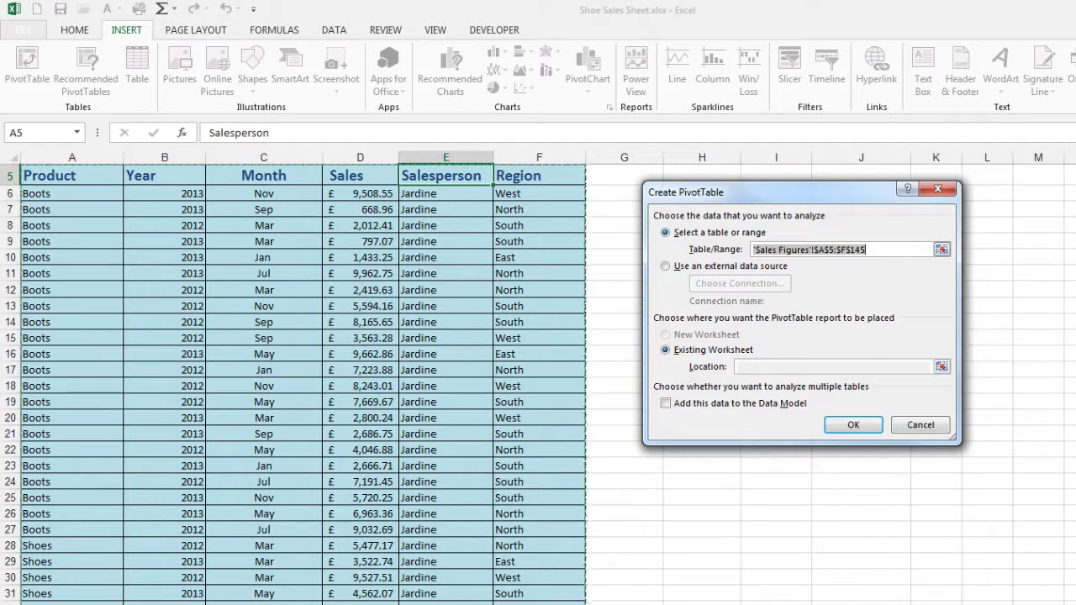
key("Left")
key("Left")
key("Left")
key("Left")
key("Left")
key("Left")
key("Left")
key("Left")
key("Left")
key("Left")
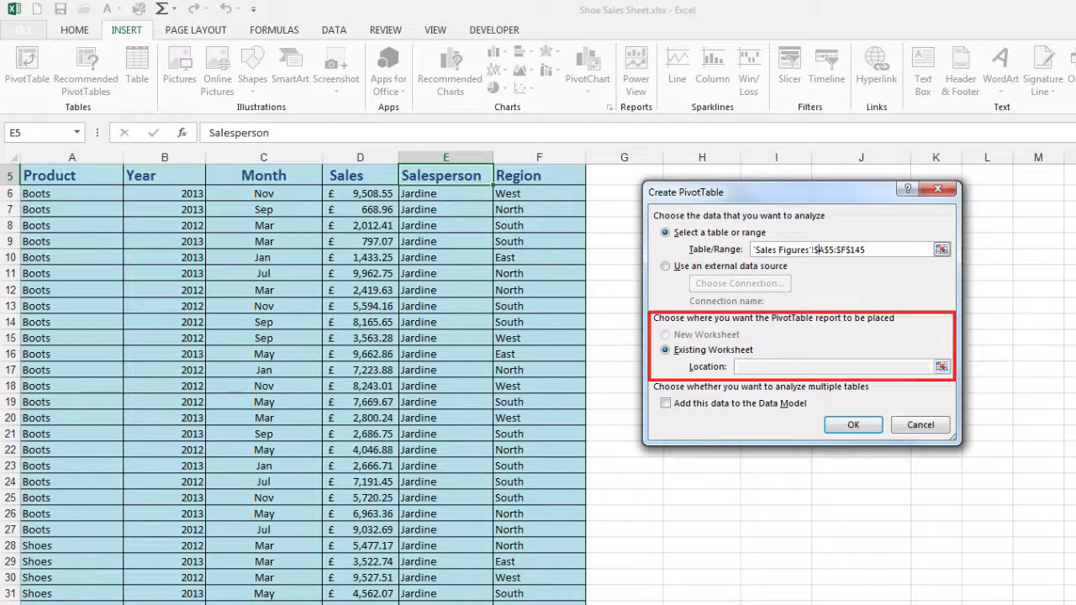
Place the PivotTable on the existing Sales Figures worksheet at cell J5 and create it
left_click(677, 351)
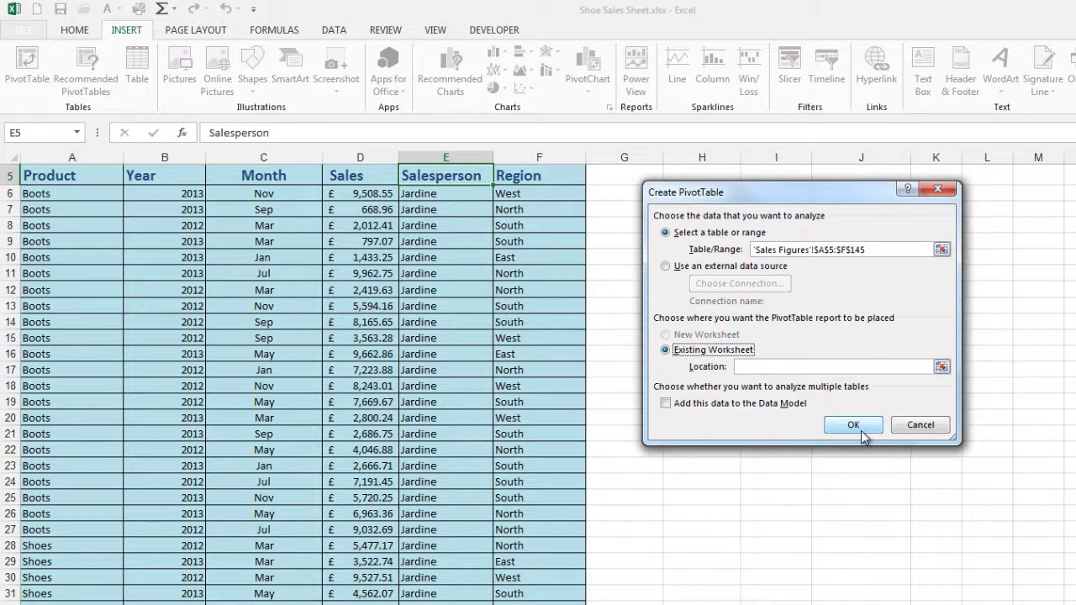
left_click(773, 366)
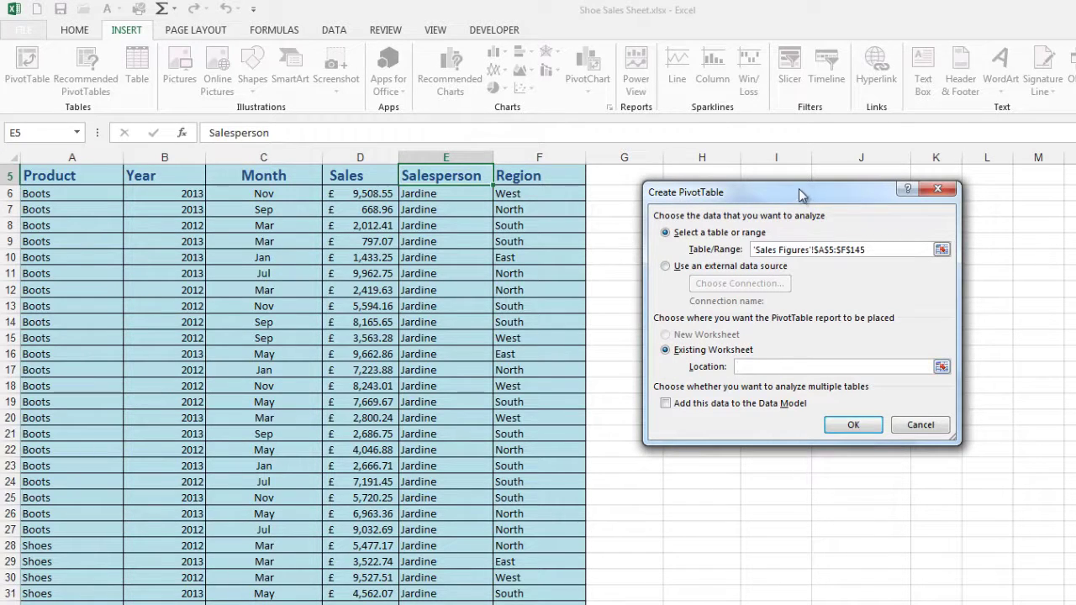
left_click_drag(799, 192, 334, 131)
left_click(840, 179)
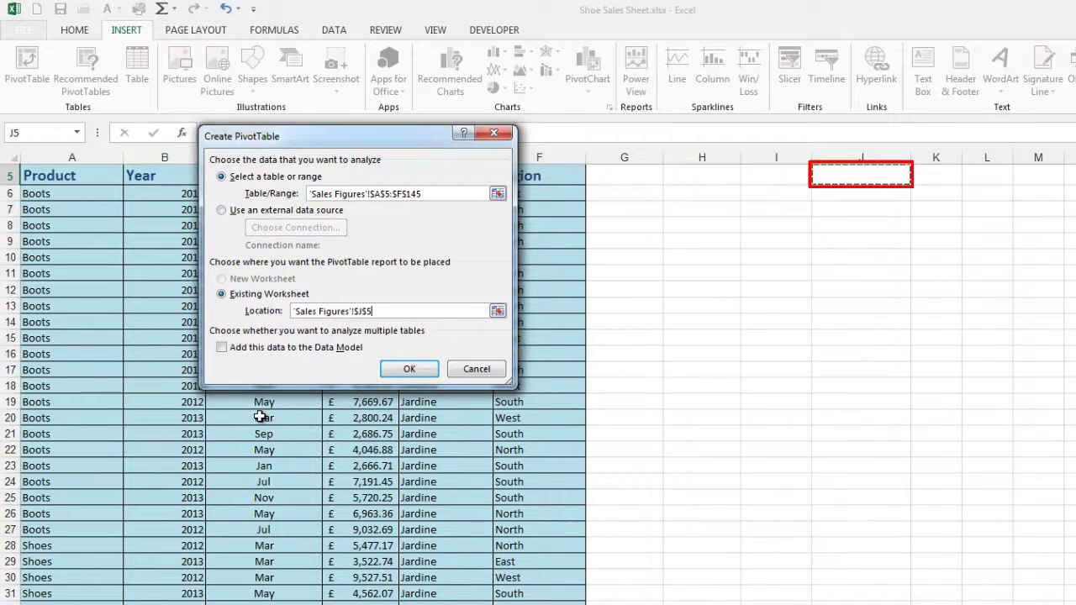
left_click(420, 372)
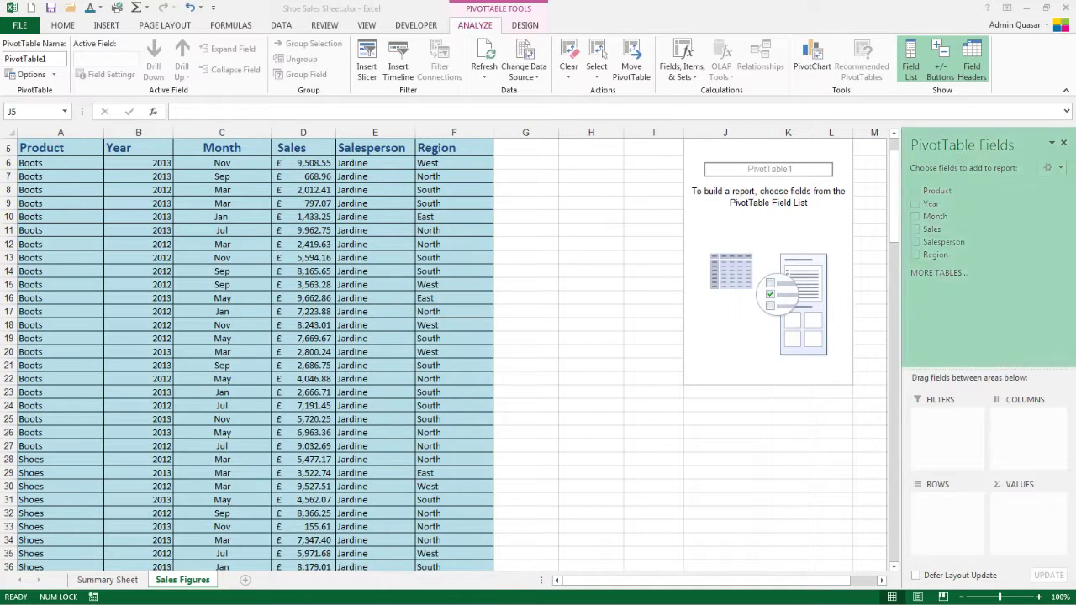
Lay out the PivotTable with Product and Month as rows, Salesperson as columns and the sum of Sales as values
left_click(915, 191)
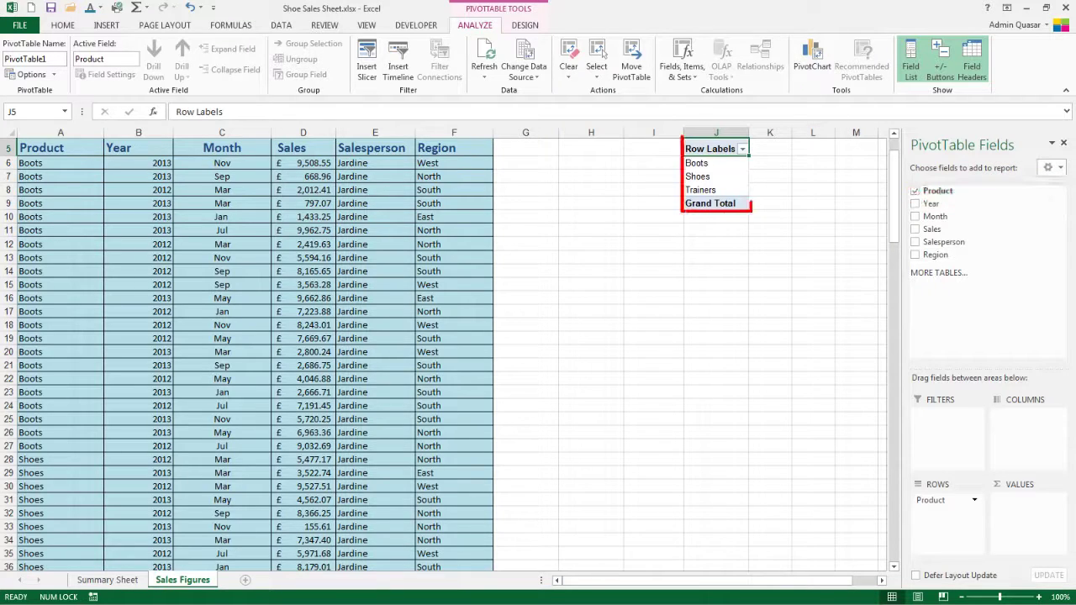
scroll(821, 580, "right", 1)
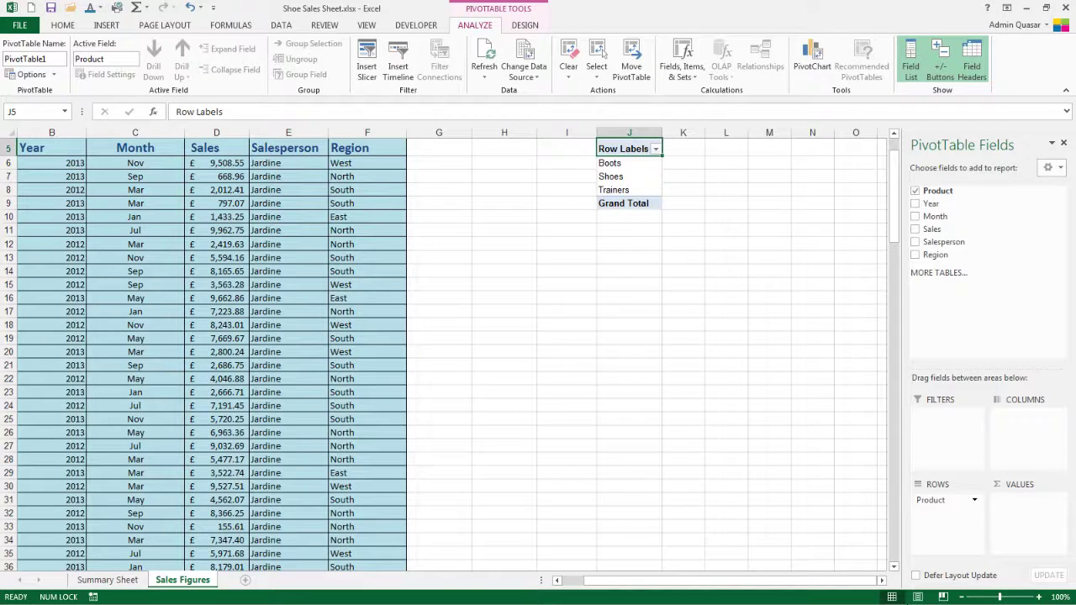
left_click(915, 217)
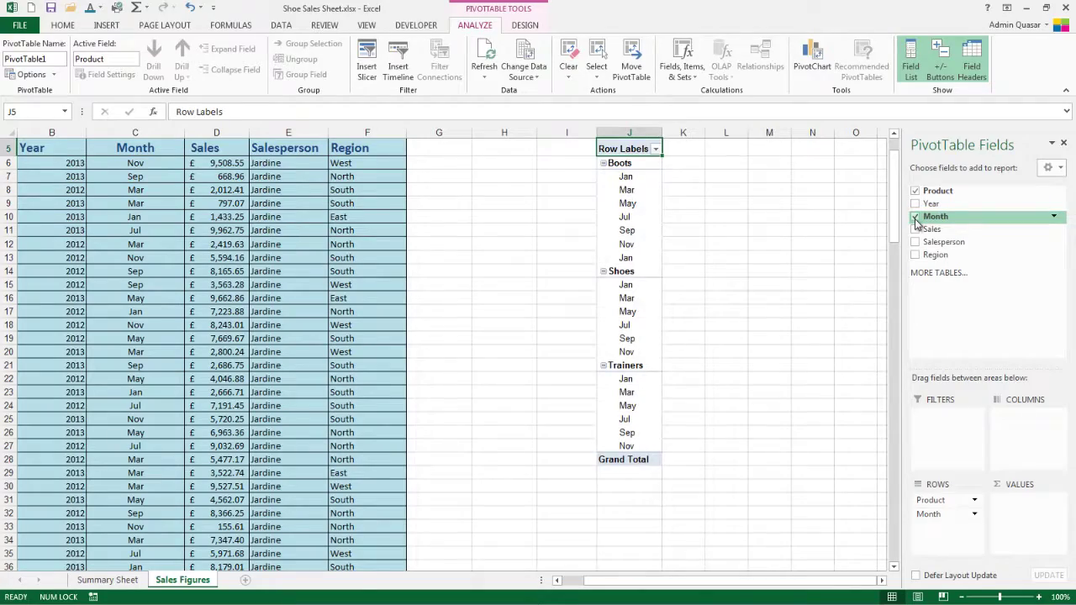
left_click(915, 242)
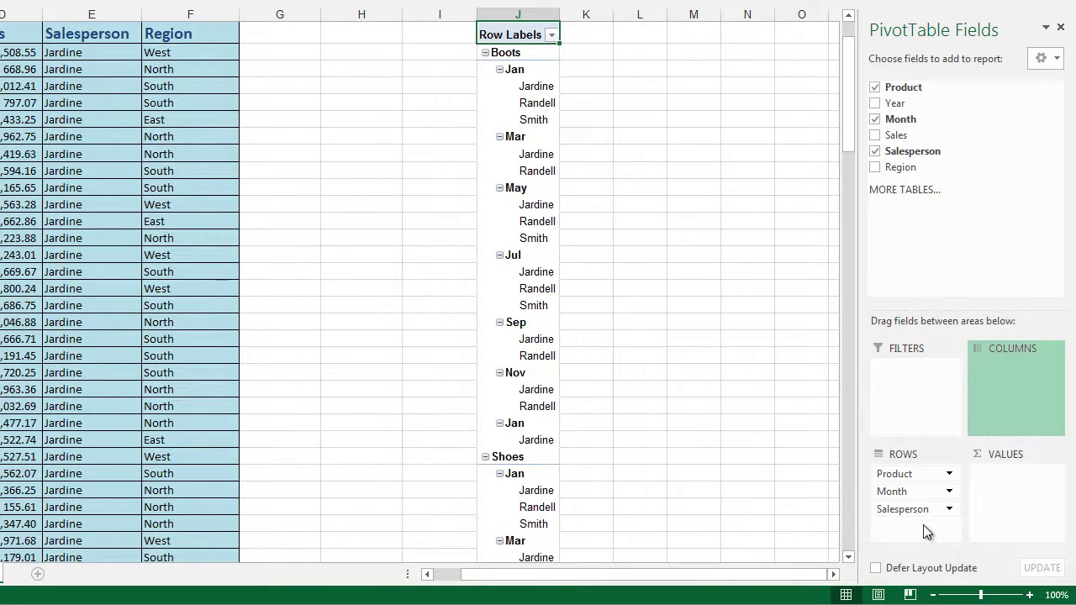
left_click_drag(906, 514, 1014, 378)
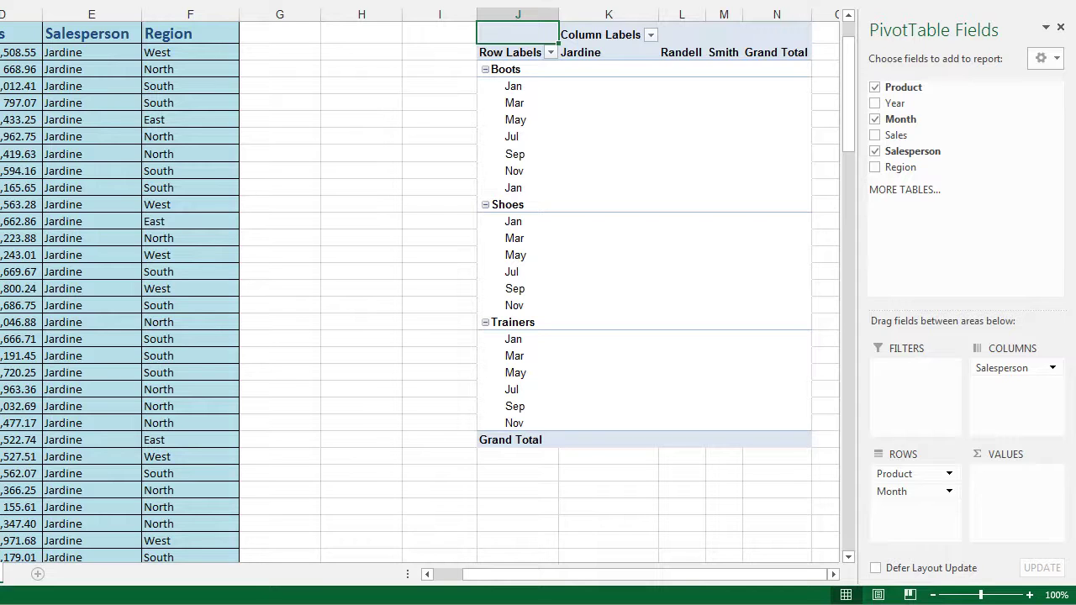
left_click(896, 134)
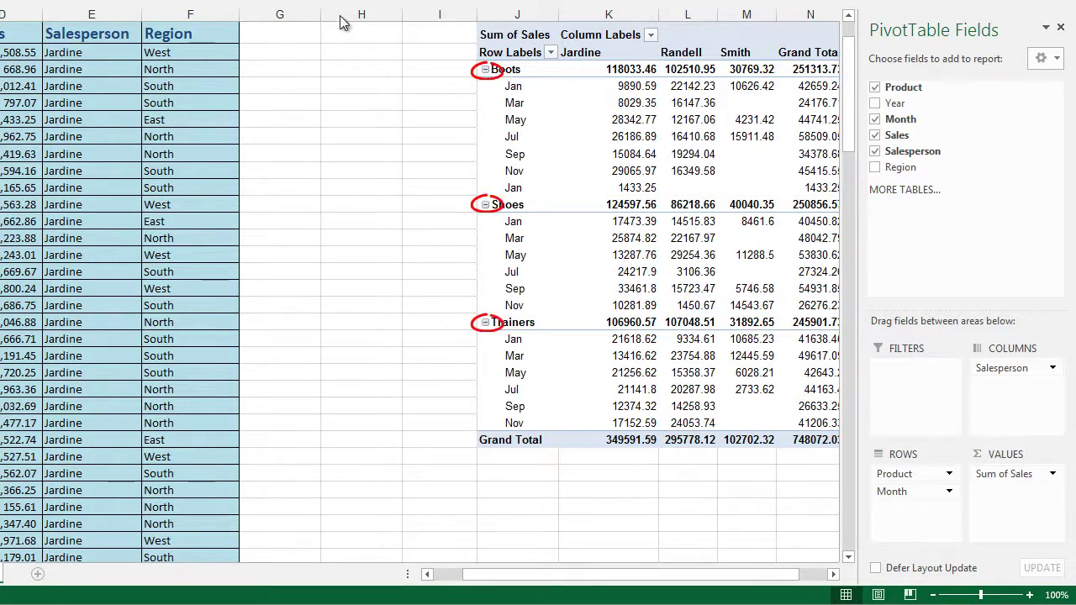
Collapse the Boots, Shoes and Trainers groups in the PivotTable and expand Trainers again
left_click(485, 70)
left_click(485, 88)
left_click(485, 103)
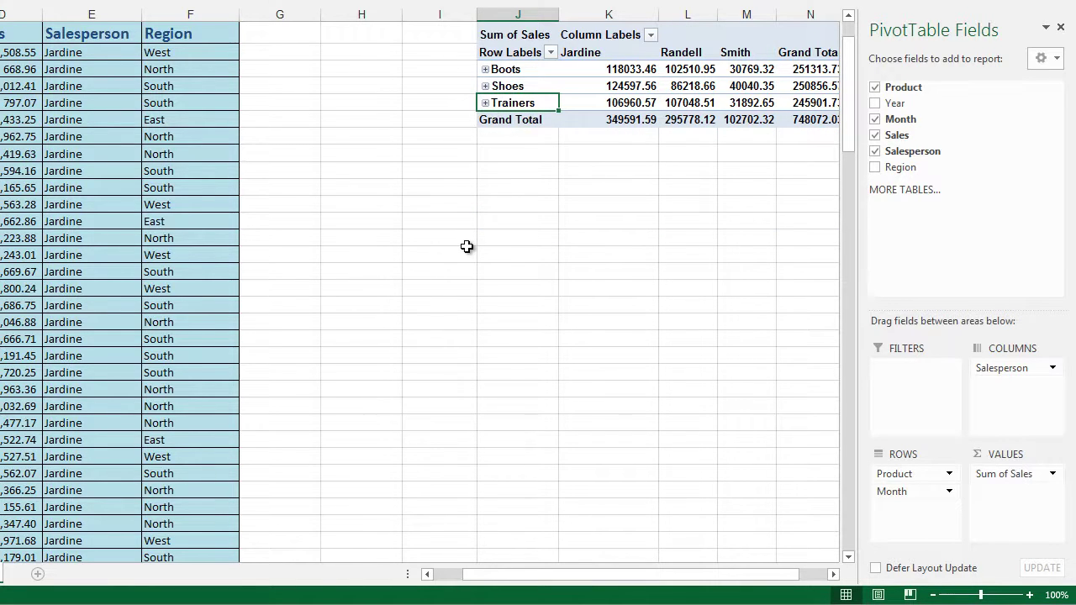
left_click(485, 104)
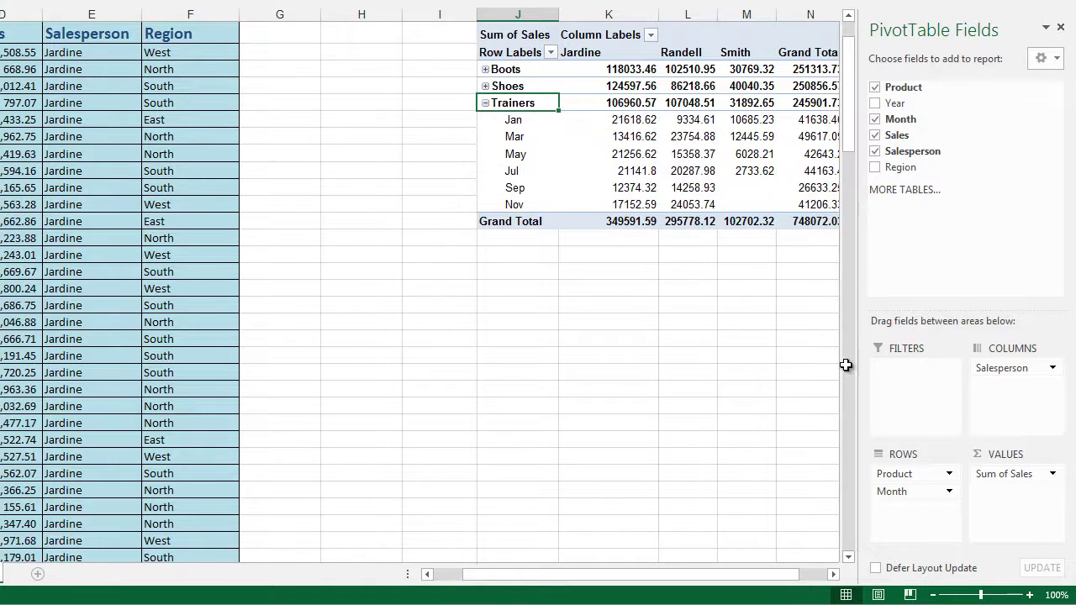
Add Region to the PivotTable as a row field below Month
left_click_drag(752, 576, 799, 574)
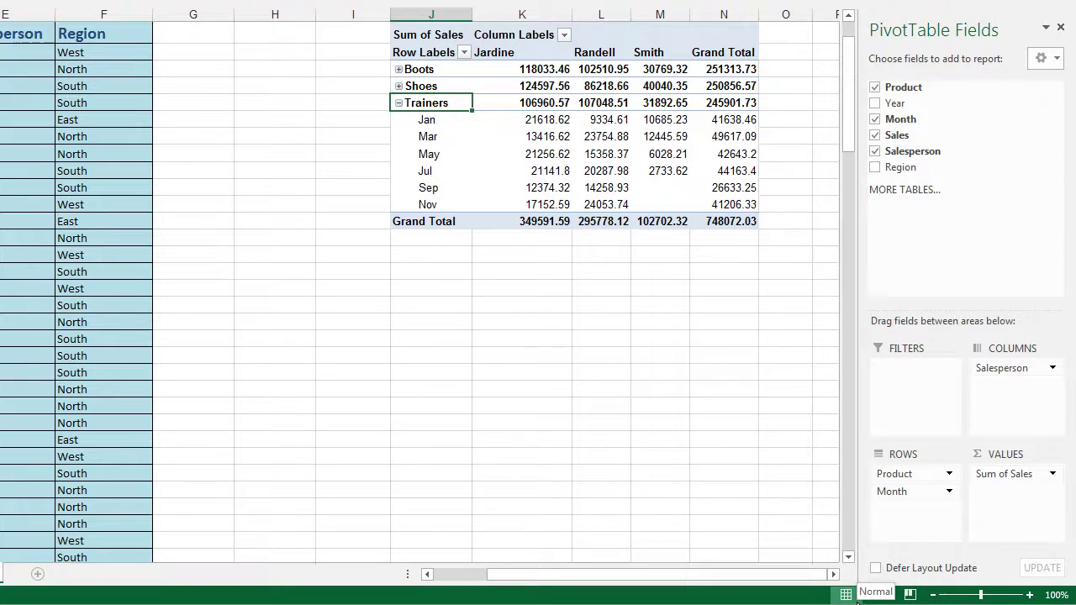
left_click(874, 168)
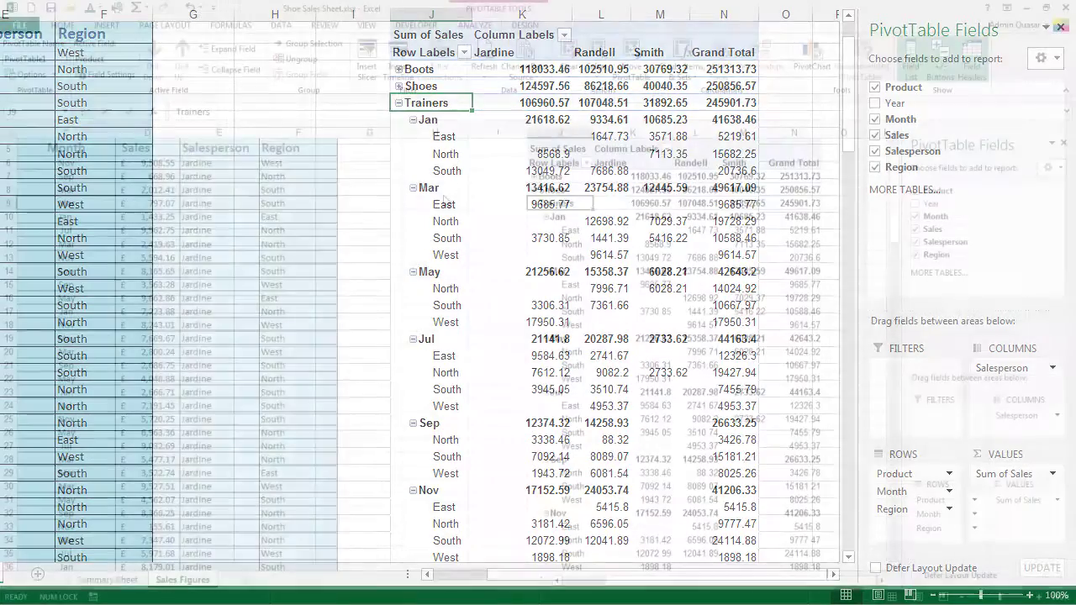
Check how the PivotTable field list hides and returns by selecting cell H8, the first salesperson column inside the PivotTable, and cell G7
left_click(270, 86)
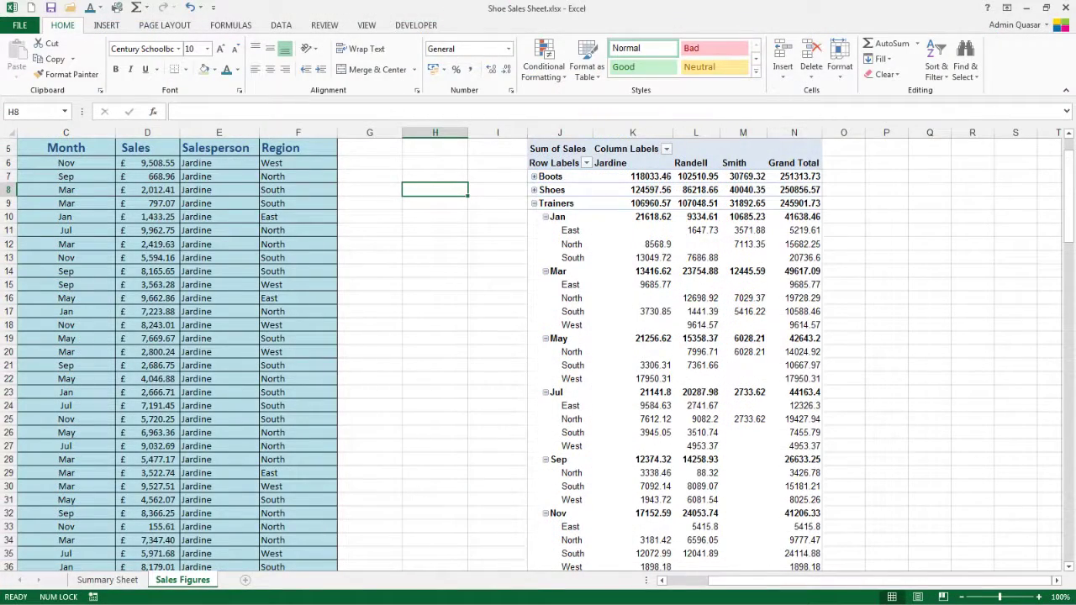
left_click(644, 151)
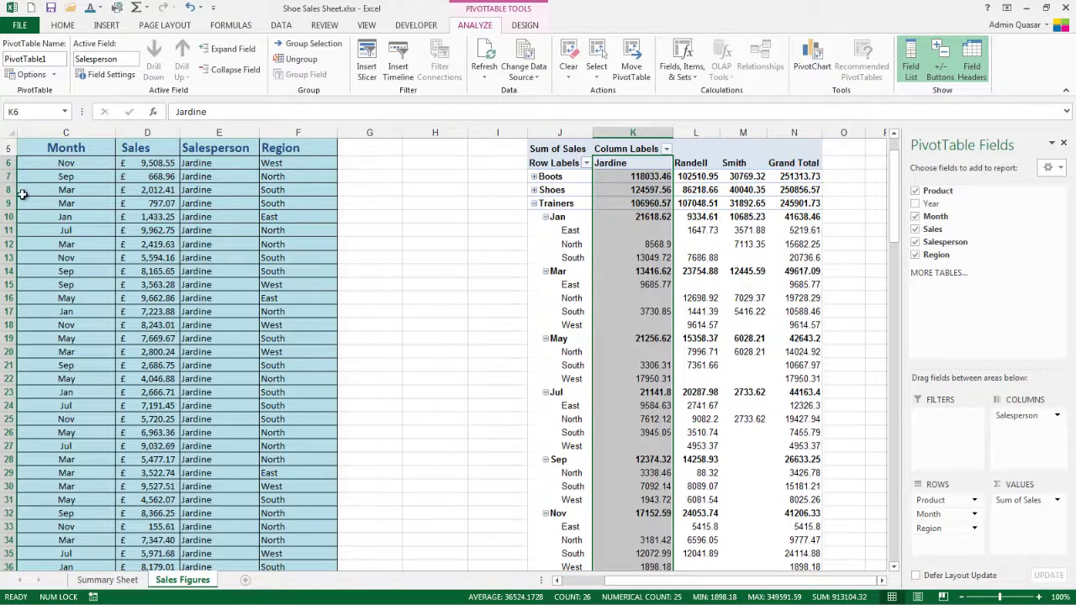
left_click(395, 178)
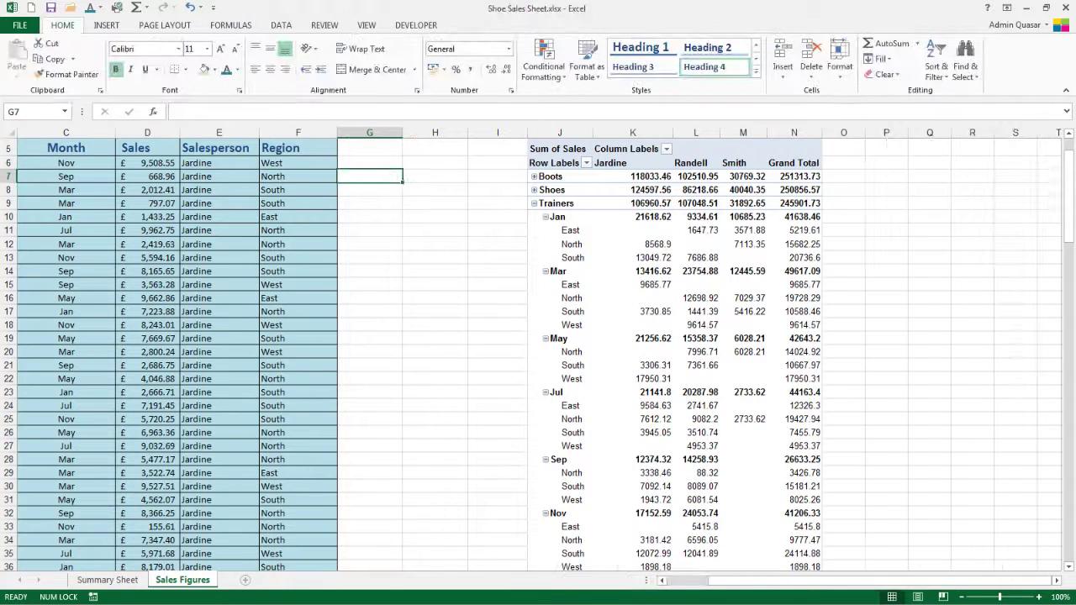